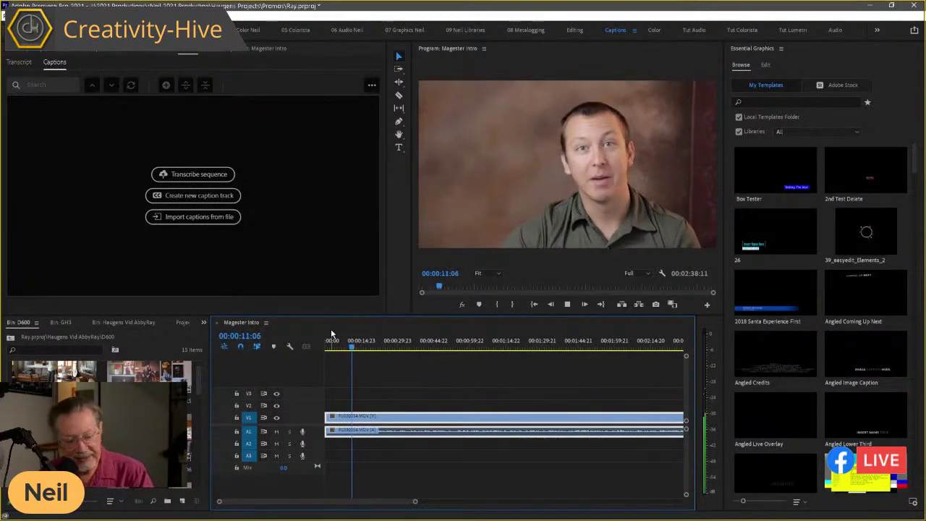
Stop playback and transcribe the Magester Intro sequence from the Mix audio track in English, with speaker recognition enabled.
key("space")
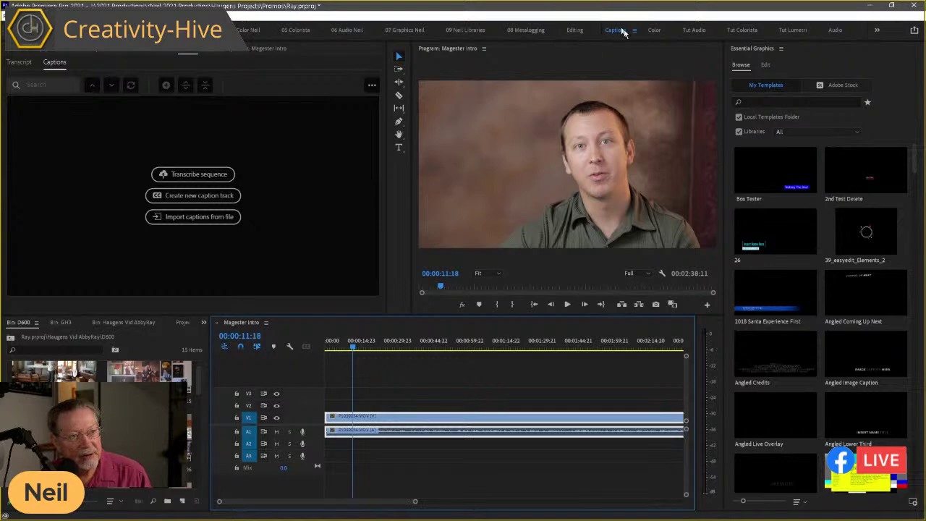
left_click(200, 176)
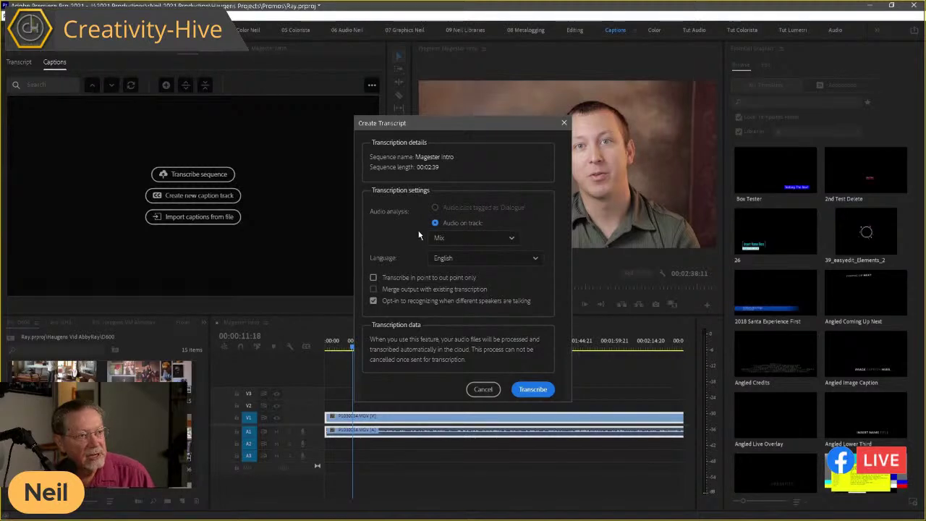
left_click(470, 241)
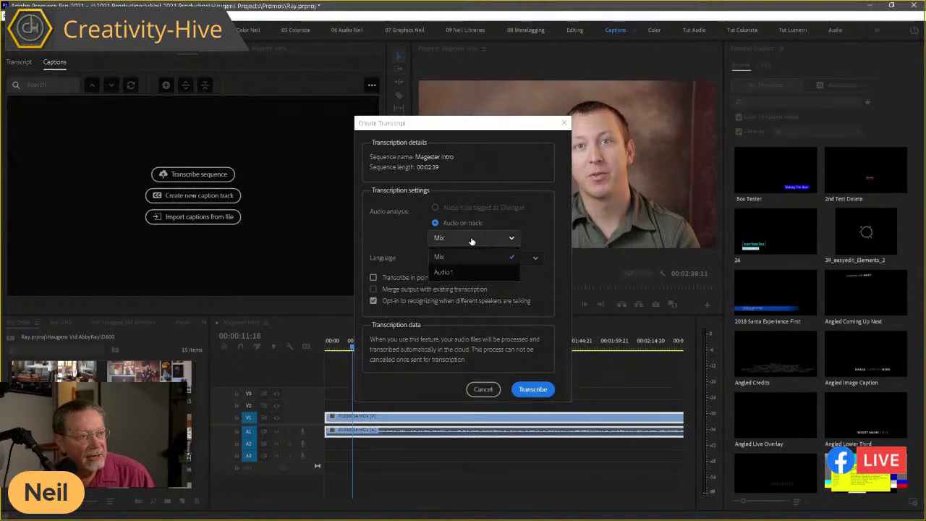
left_click(403, 234)
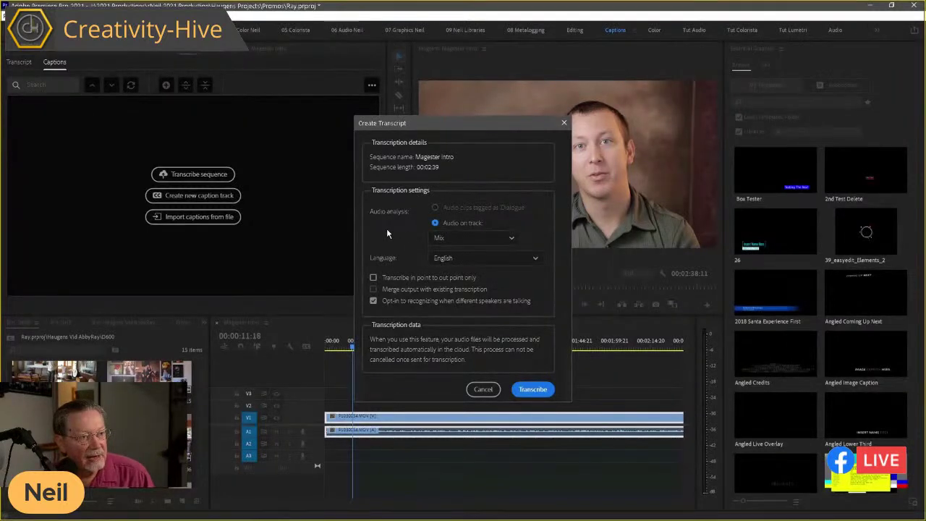
left_click(454, 259)
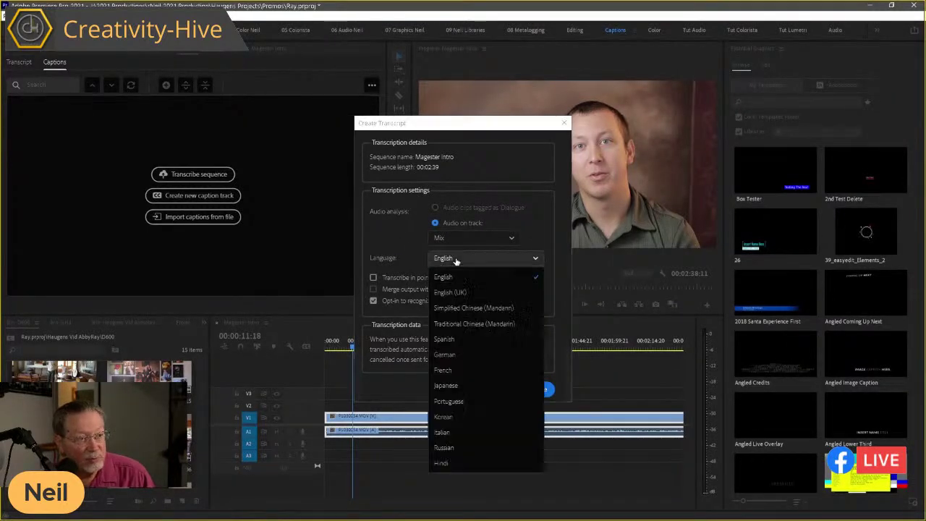
left_click(403, 258)
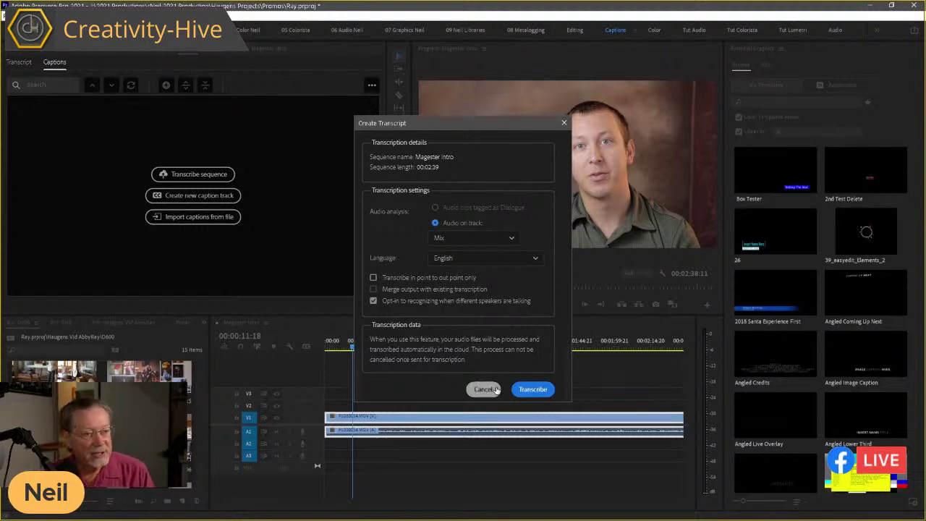
left_click(526, 390)
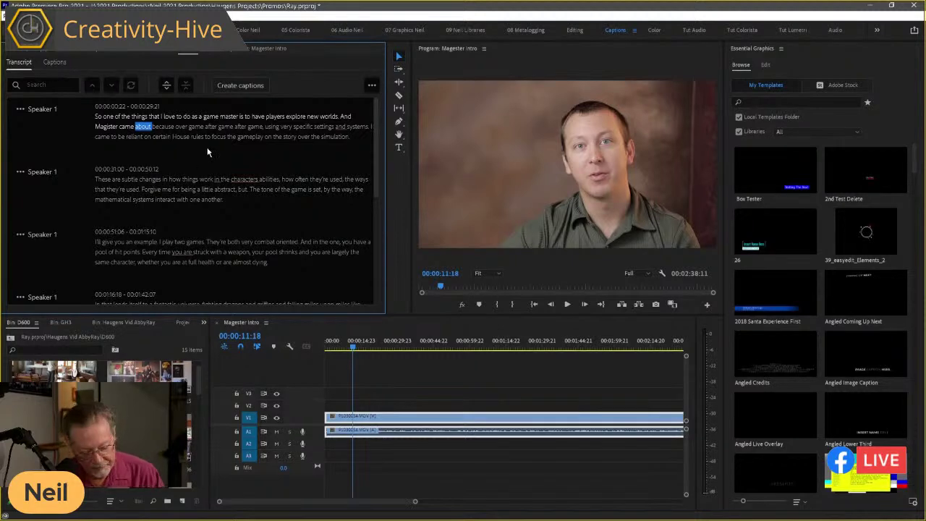
Review the generated transcript, first in an enlarged view and again at normal size down to its last paragraph.
key("grave")
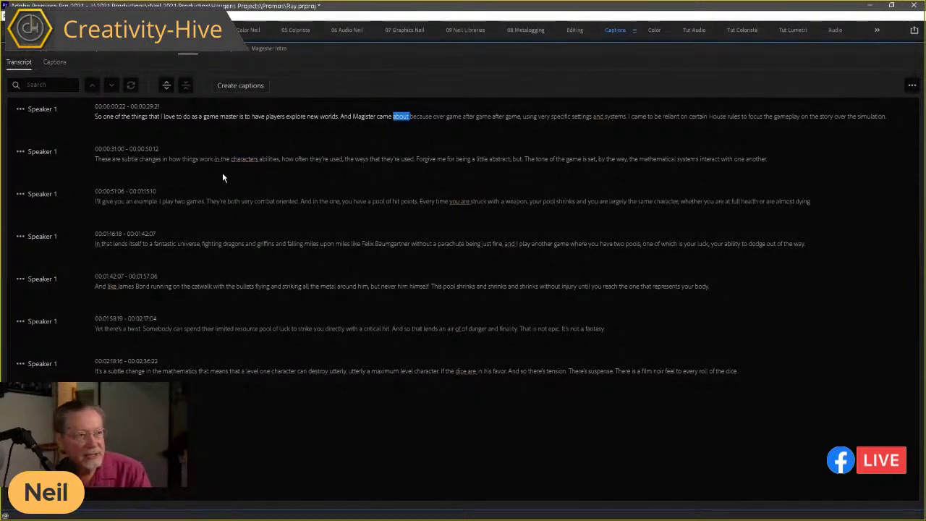
key("grave")
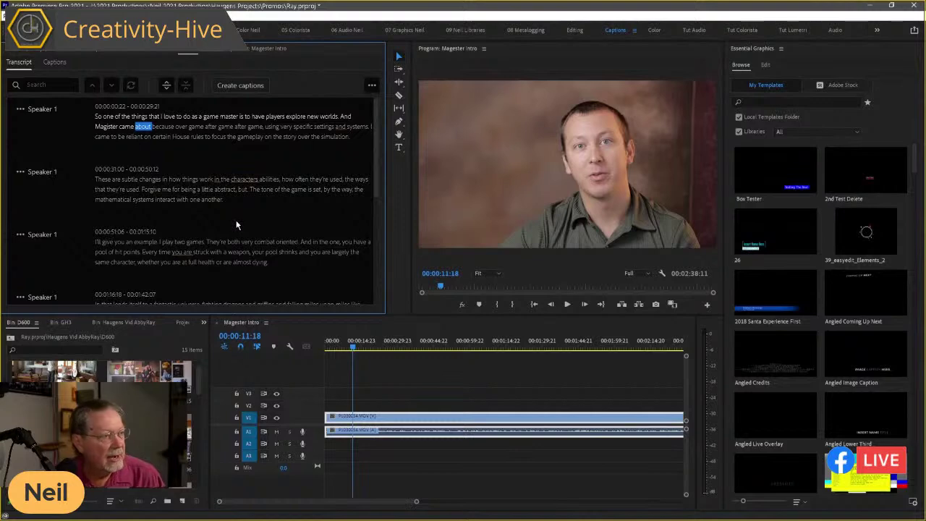
scroll(257, 214, "down", 6)
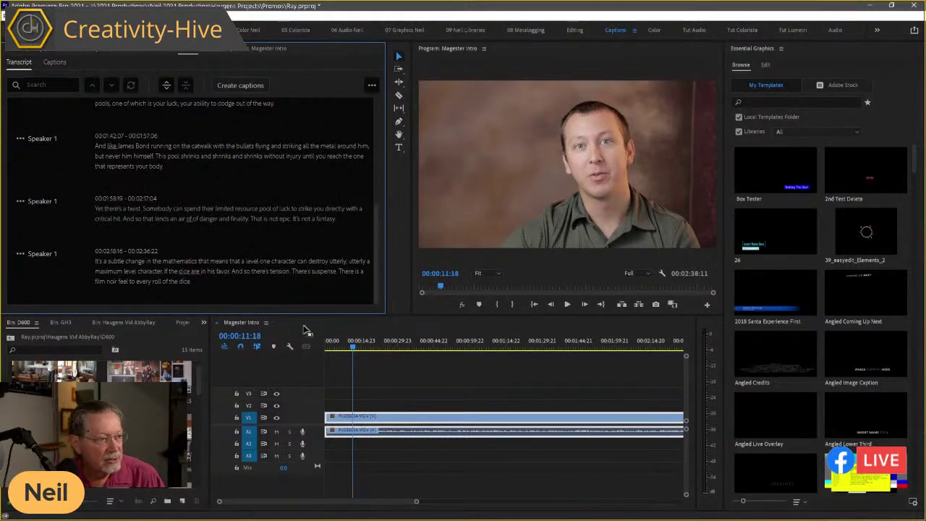
left_click(266, 323)
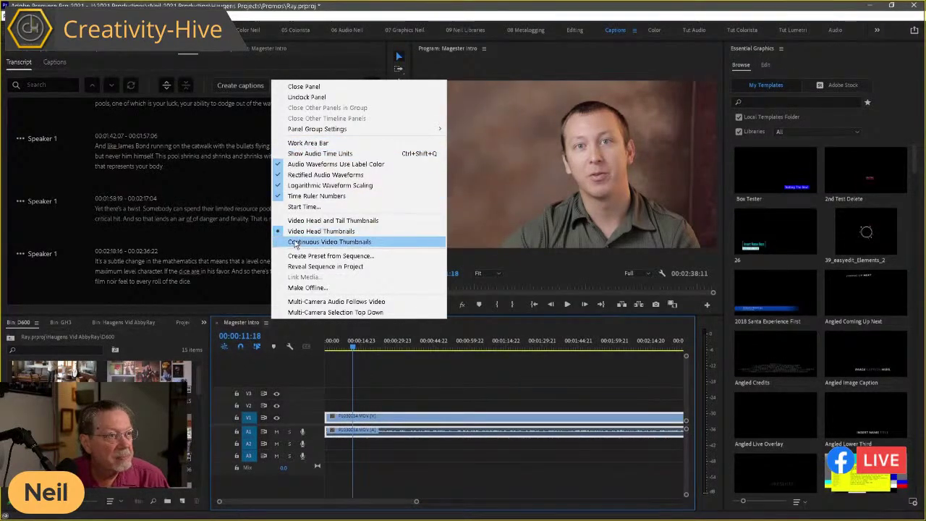
left_click(284, 333)
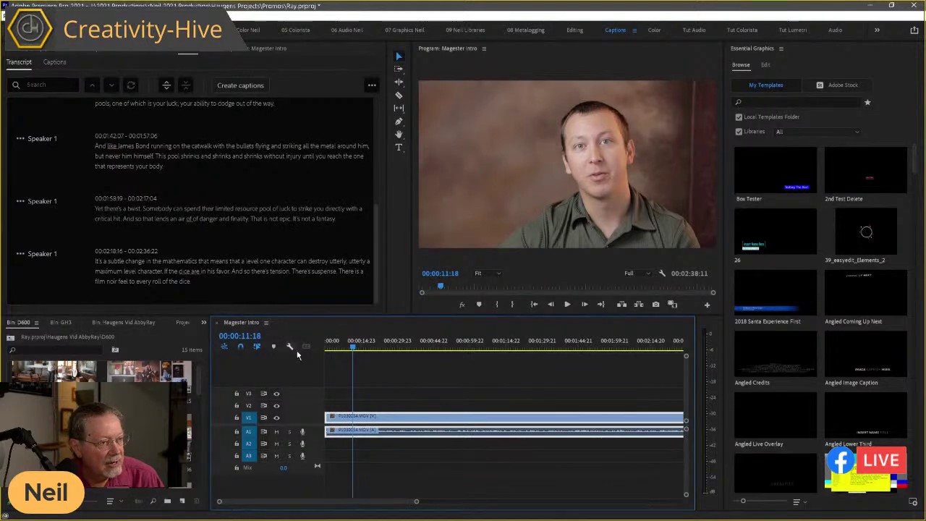
left_click(290, 348)
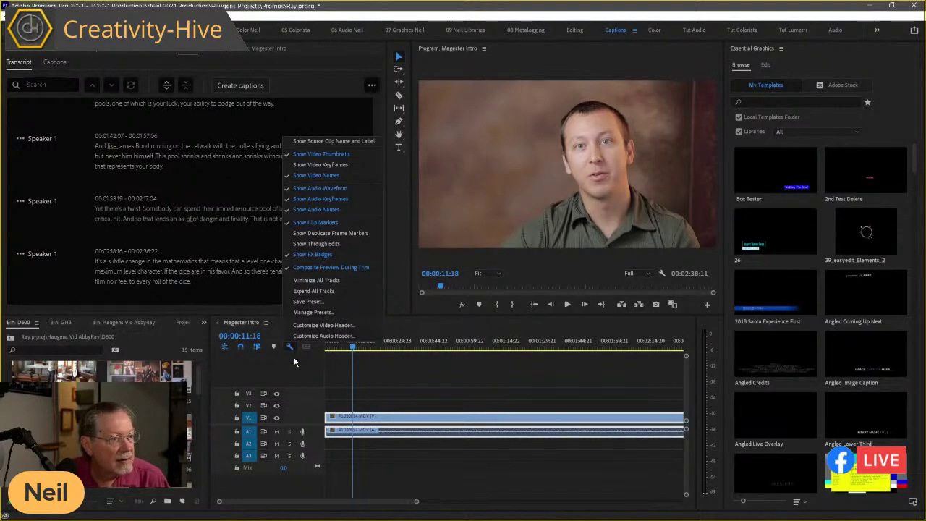
left_click(293, 357)
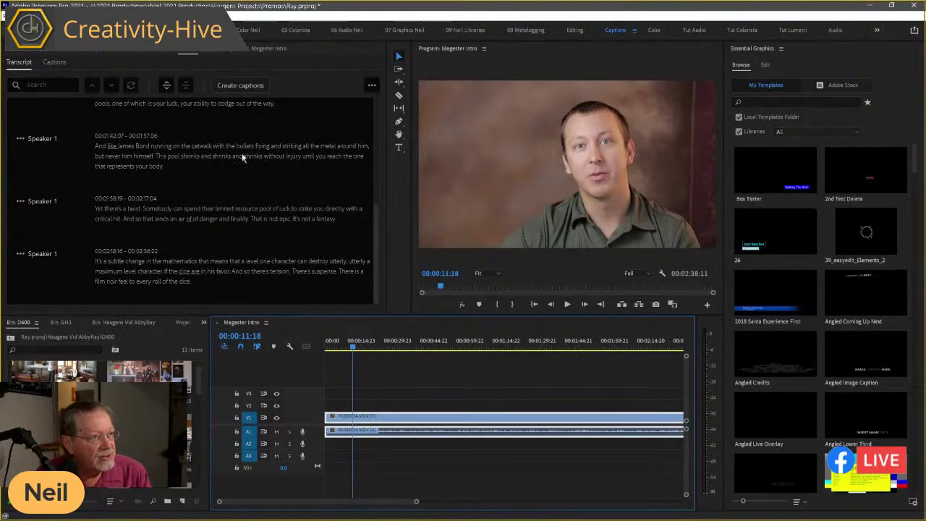
right_click(302, 367)
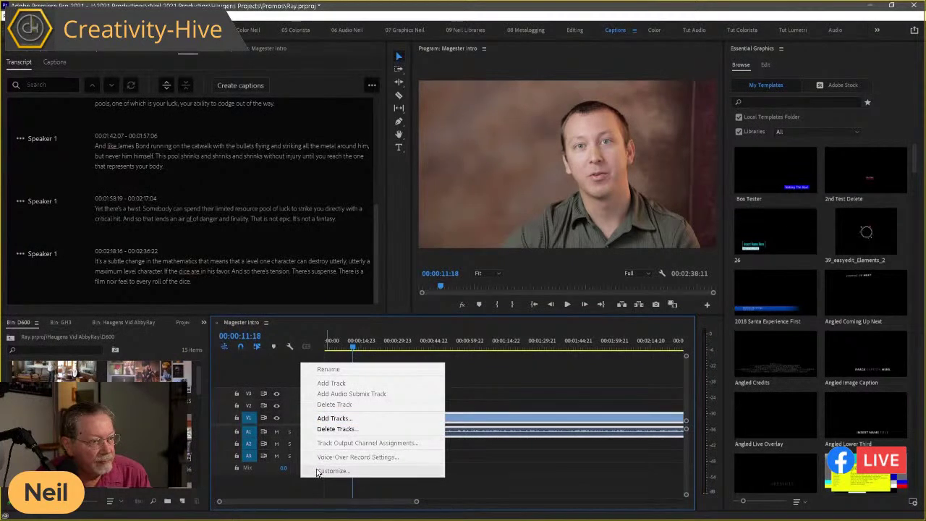
left_click(304, 332)
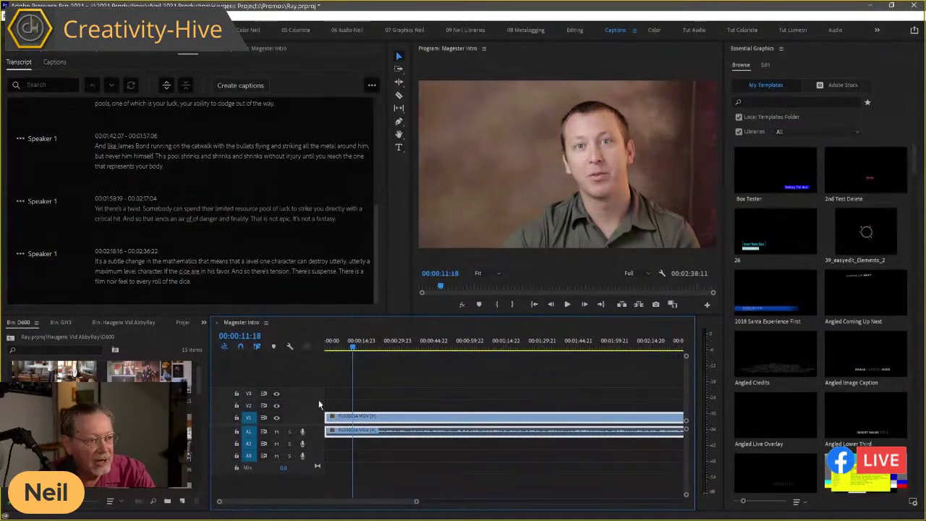
left_click(275, 194)
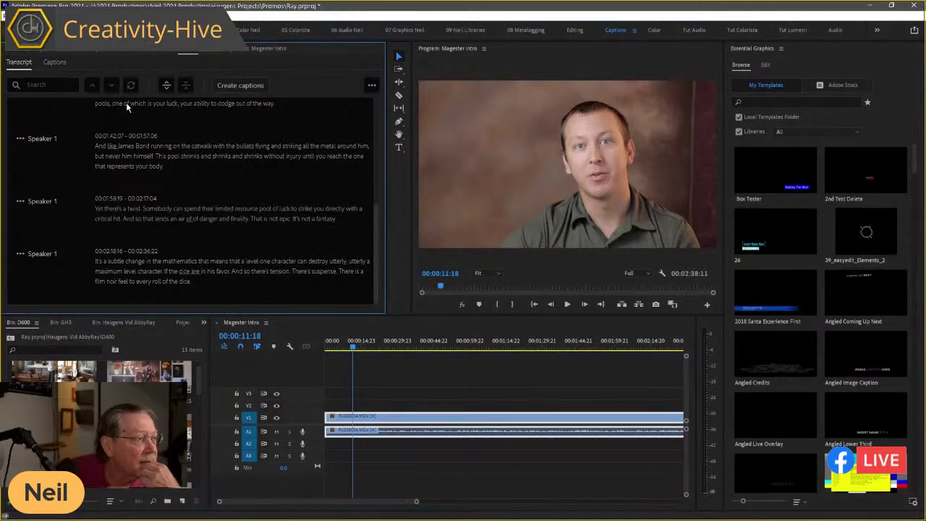
Create a new caption track in Subtitle format with style None, and return to the transcript.
left_click(54, 61)
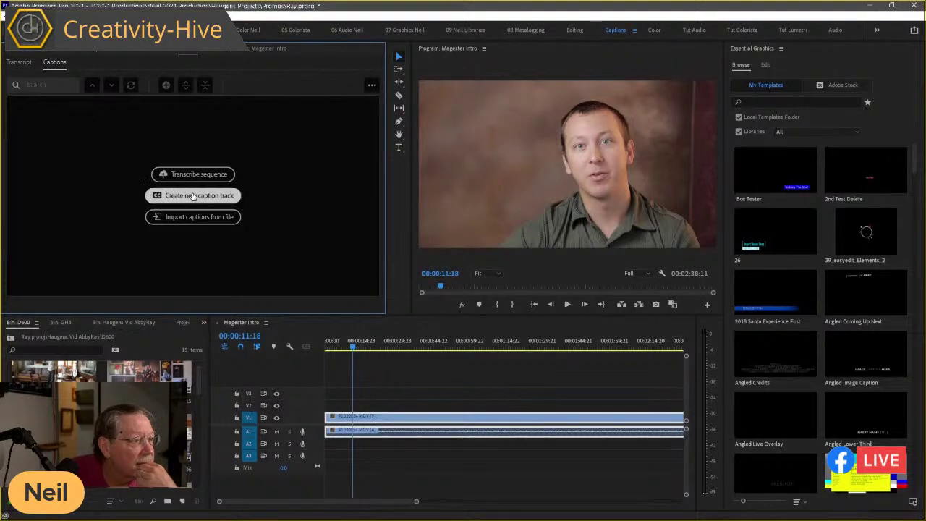
left_click(217, 195)
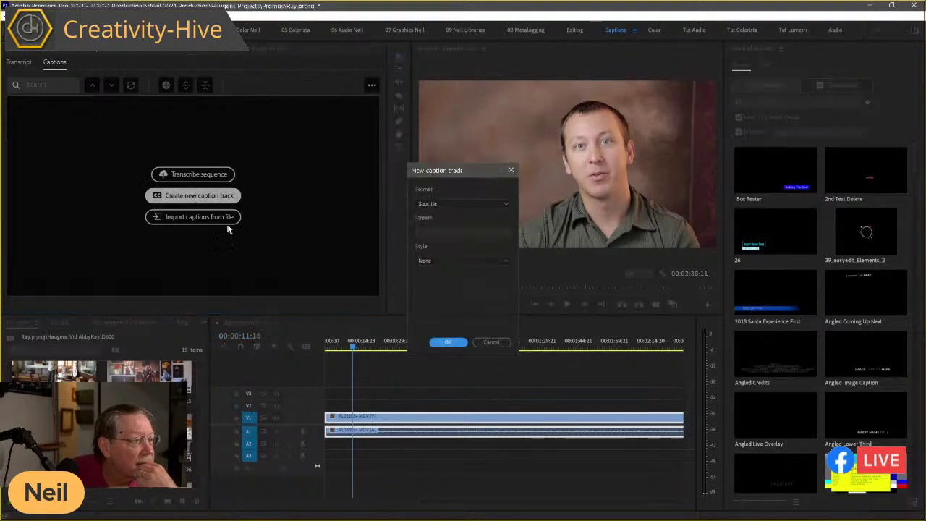
left_click(449, 342)
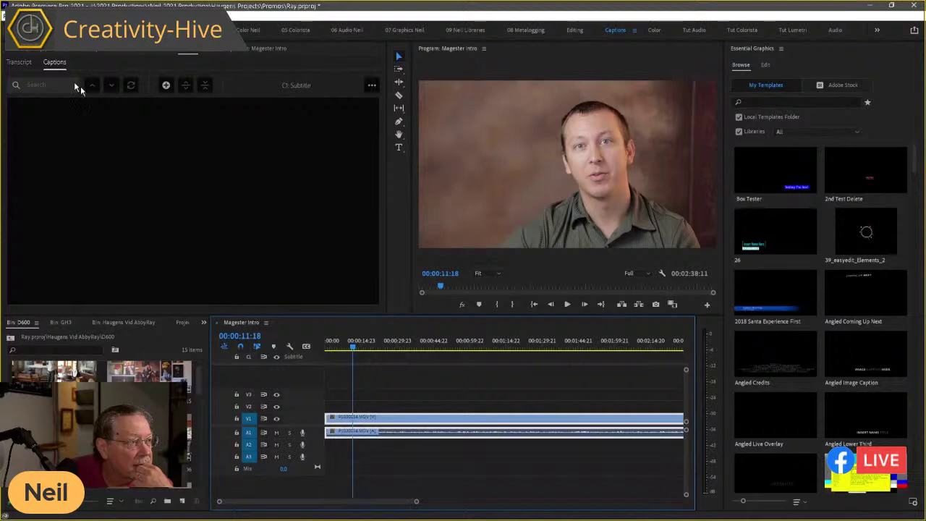
left_click(21, 62)
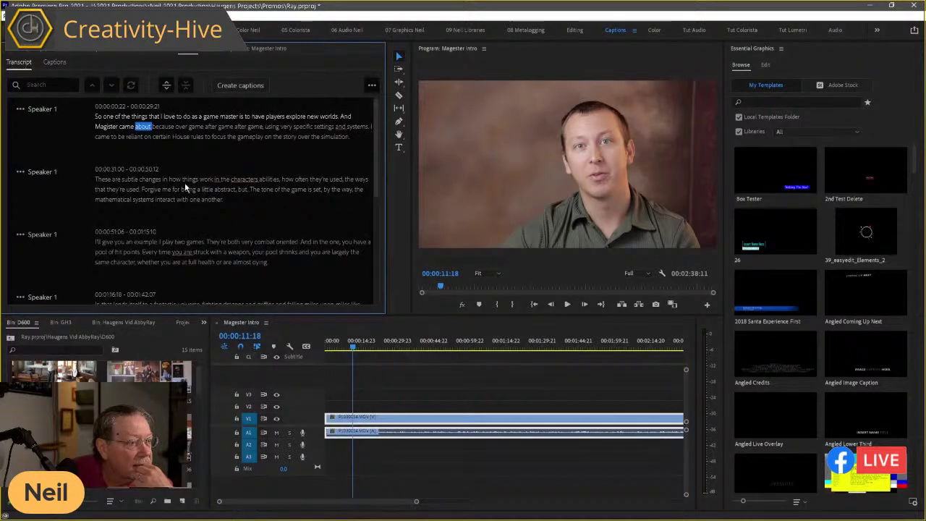
Set the timeline's caption track display to show the active caption track only.
left_click(306, 346)
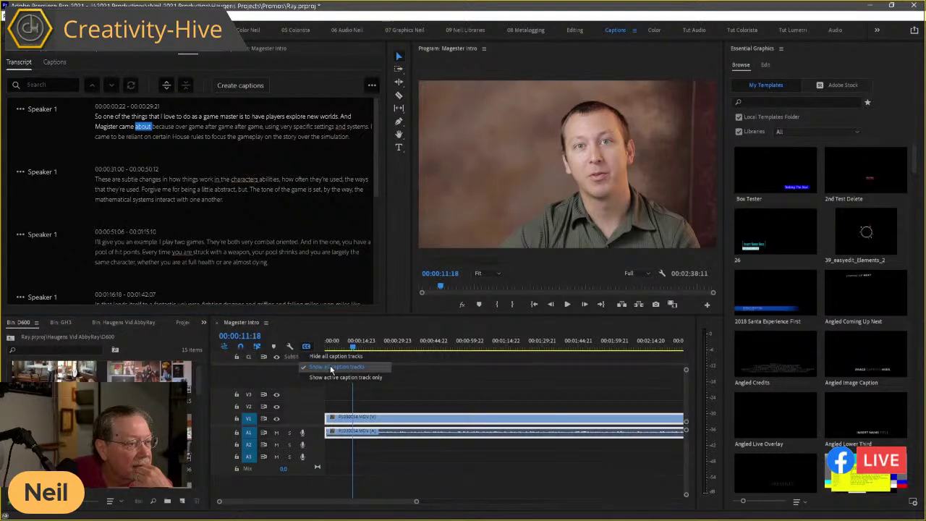
left_click(331, 368)
left_click(308, 349)
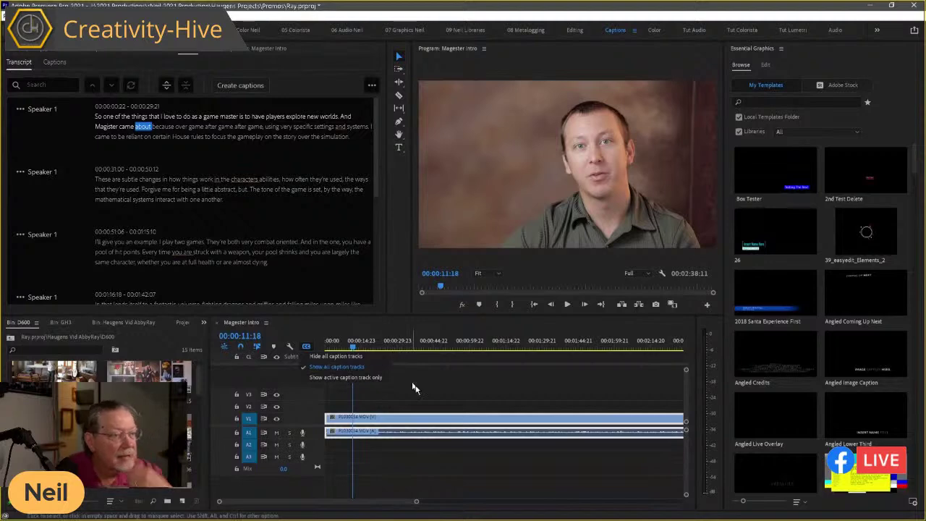
left_click(286, 377)
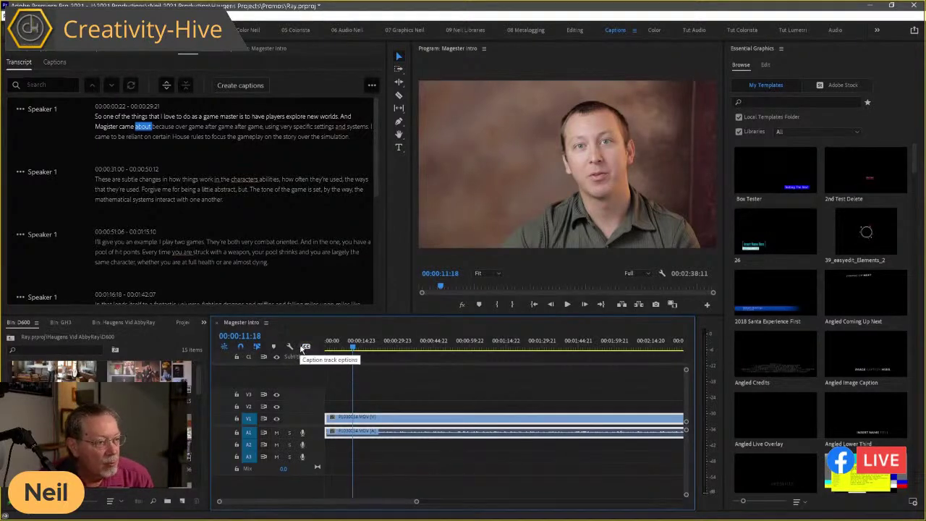
left_click(306, 347)
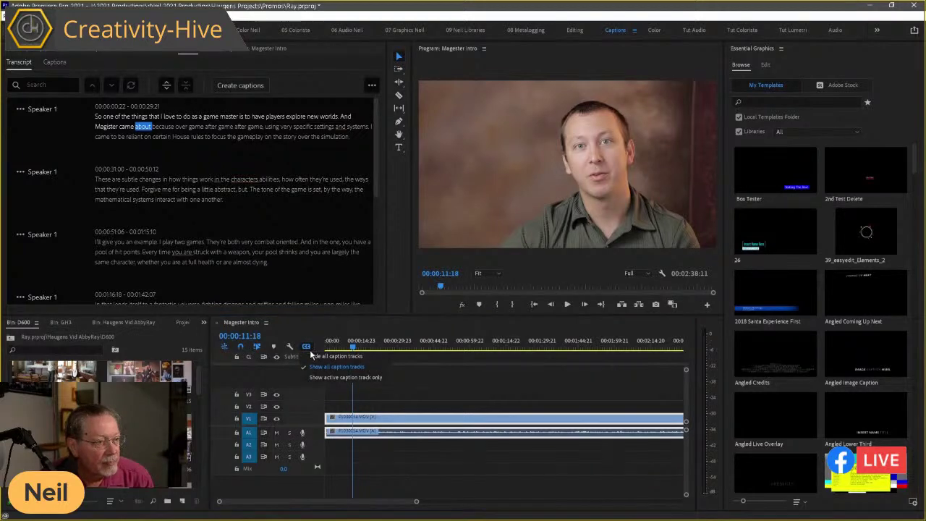
left_click(326, 378)
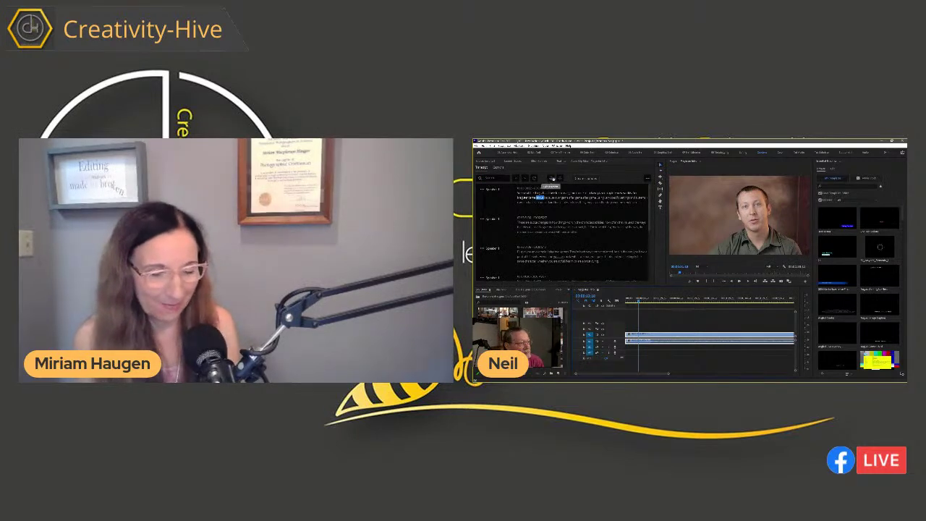
Generate subtitle captions from the sequence transcript, keeping the offered caption settings.
left_click(584, 178)
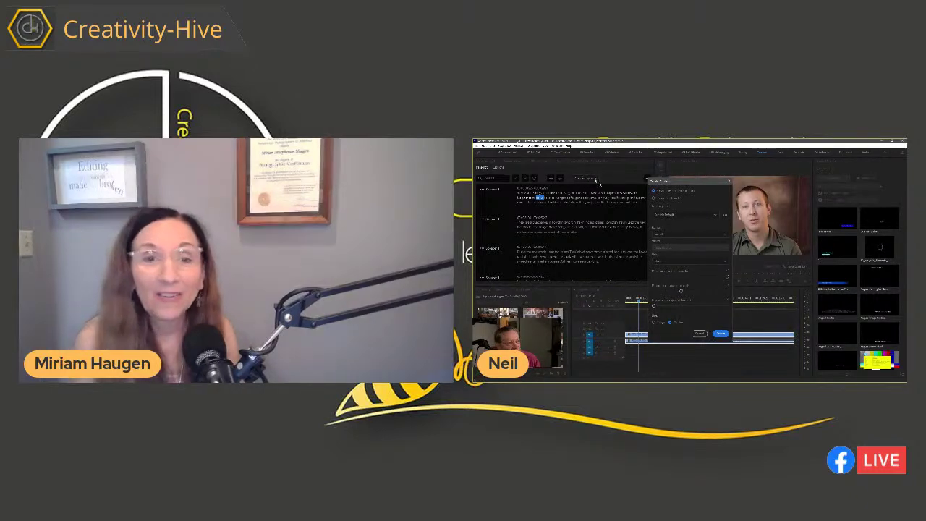
left_click(720, 333)
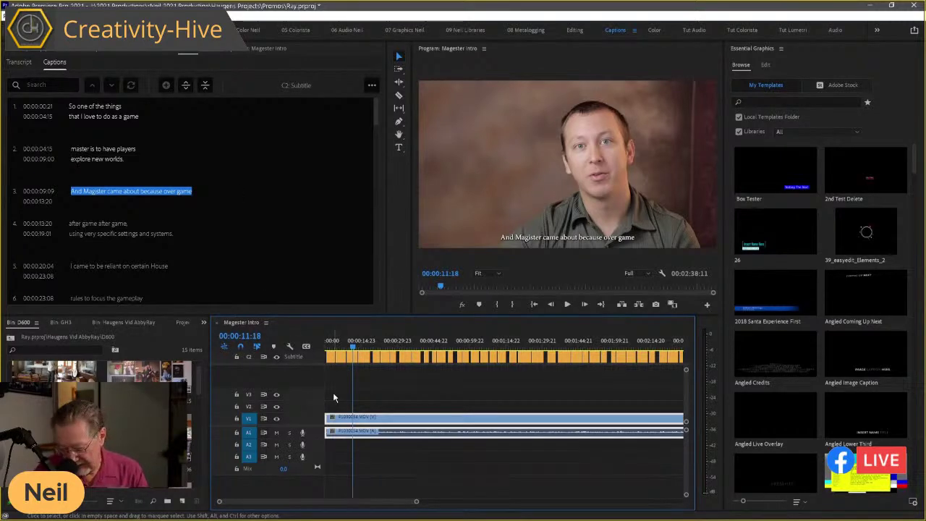
Examine the first caption clips on the subtitle track at close range, with the playhead at 00:00:01:16.
key("=")
key("=")
key("=")
key("=")
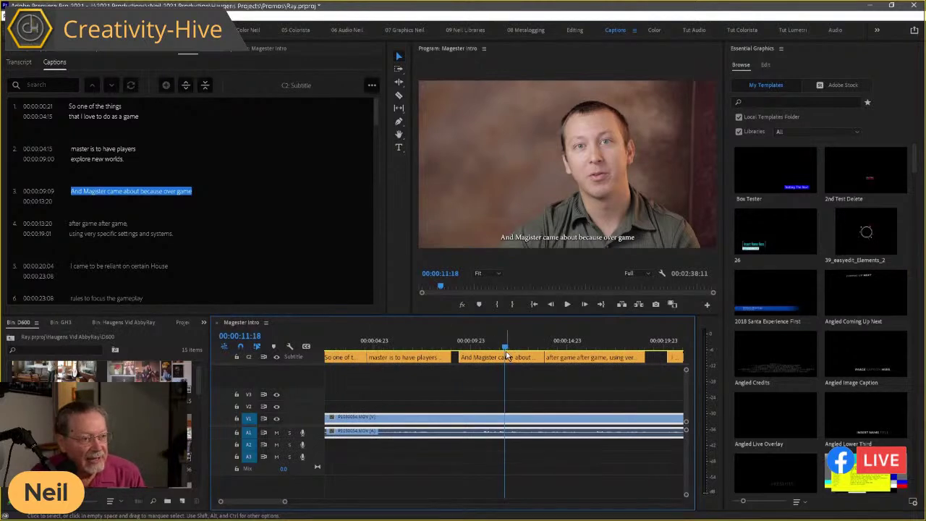
left_click_drag(505, 349, 321, 332)
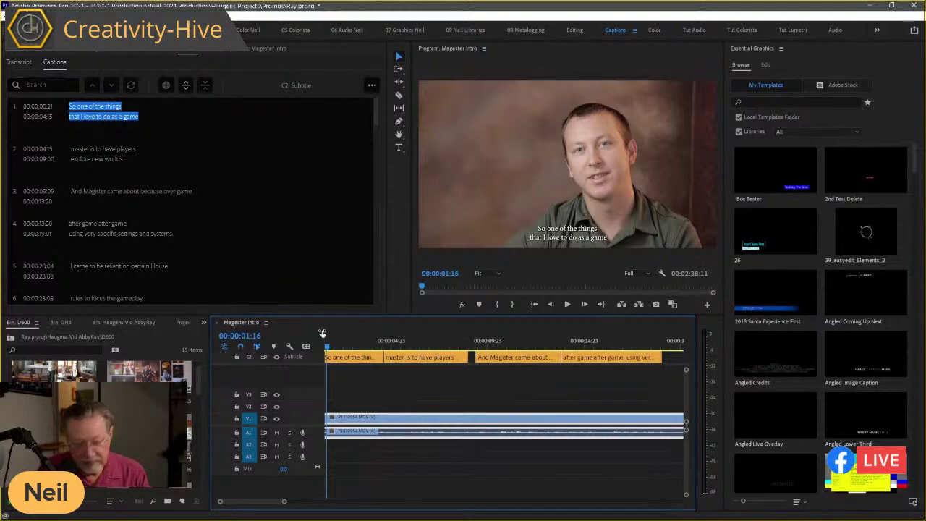
key("grave")
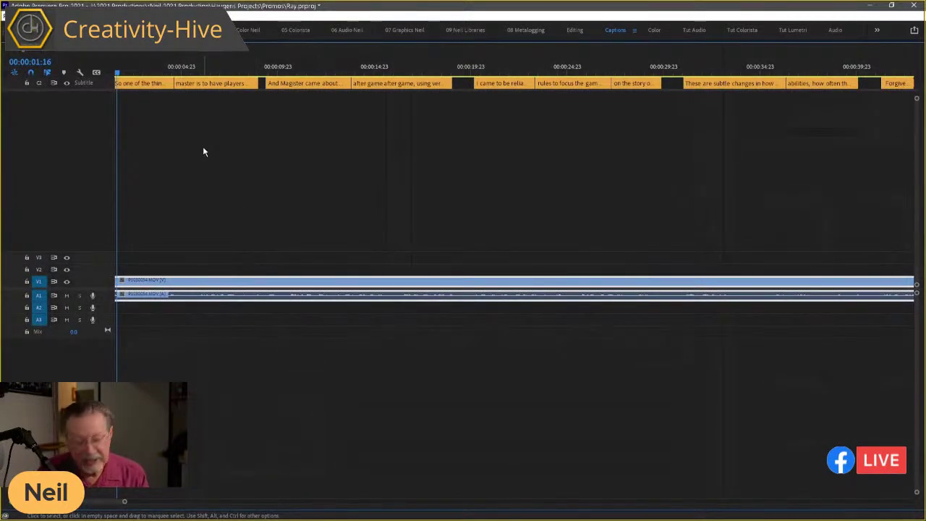
key("equal")
key("equal")
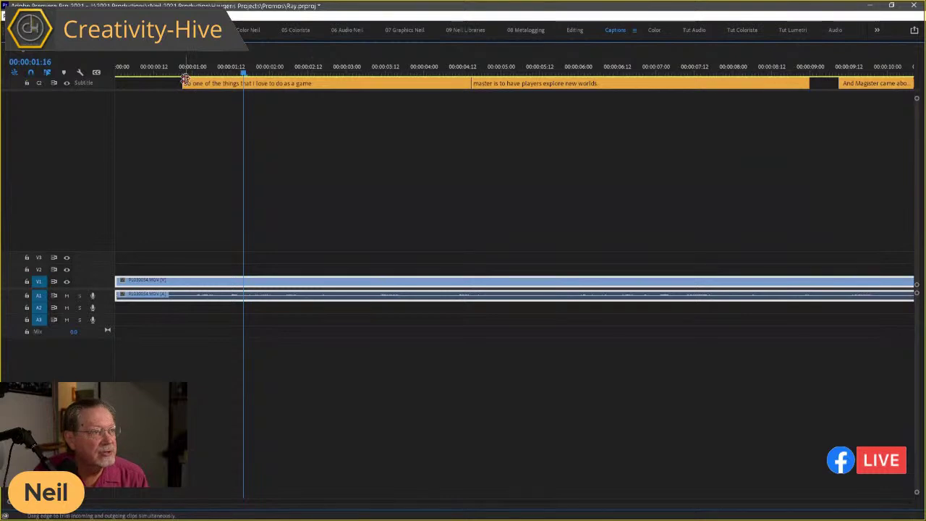
key("grave")
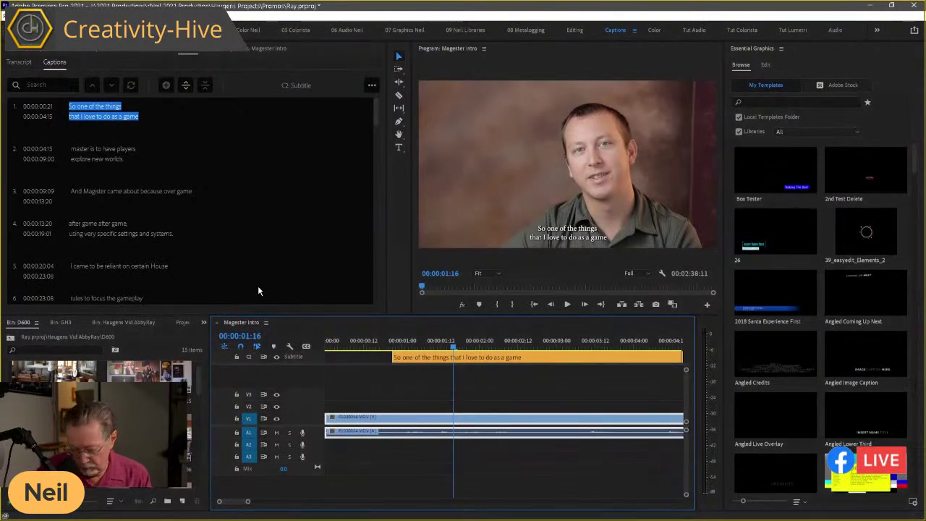
Play the sequence from its beginning to check the captions' wording and timing against the speech.
key("Home")
key("space")
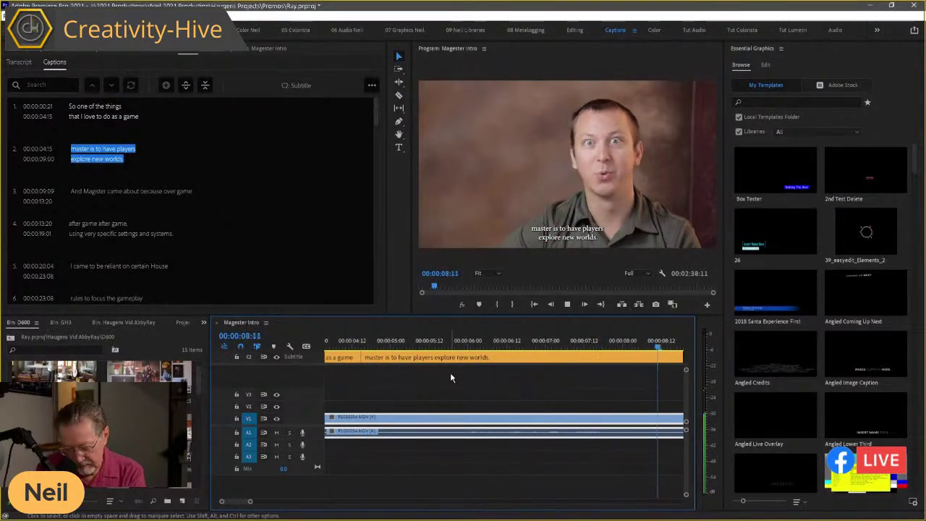
key("minus")
key("minus")
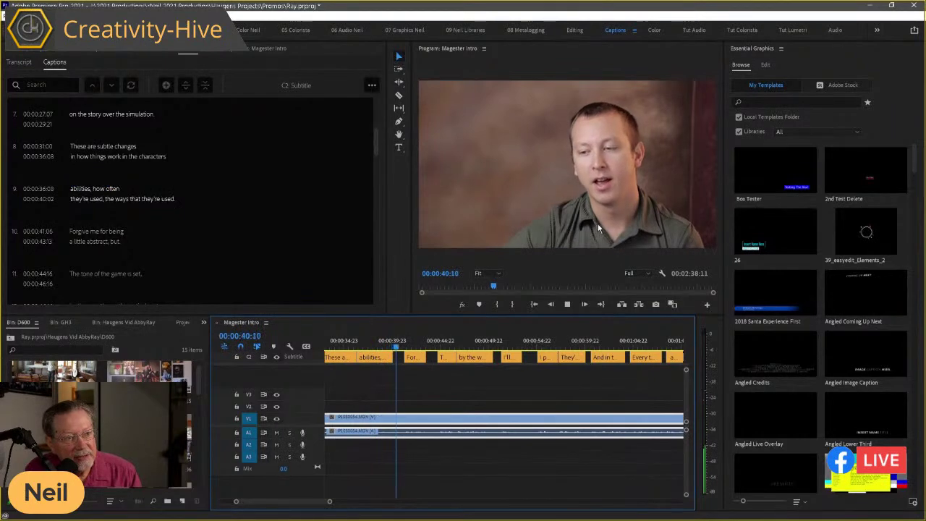
Pause at the caption "Forgive me for being a little abstract, but." and change only that caption's text fill to a pale yellow.
key("space")
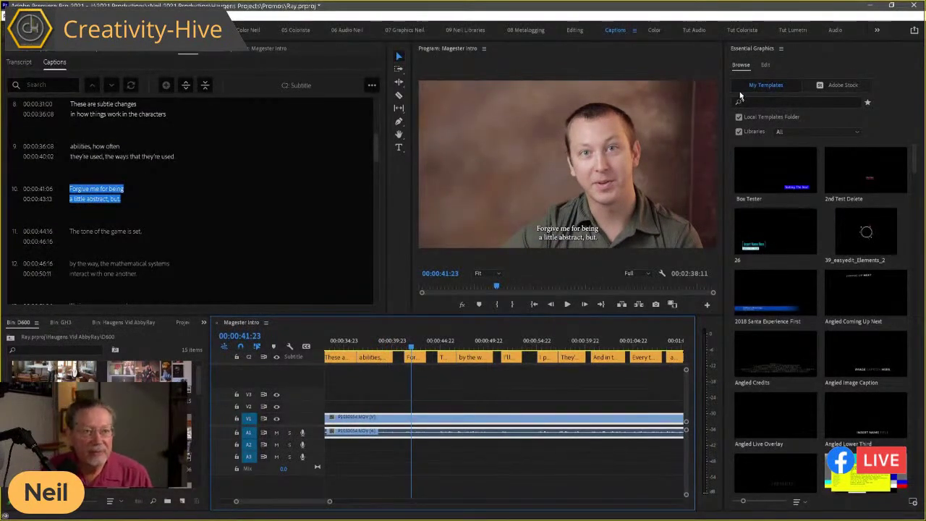
left_click(765, 65)
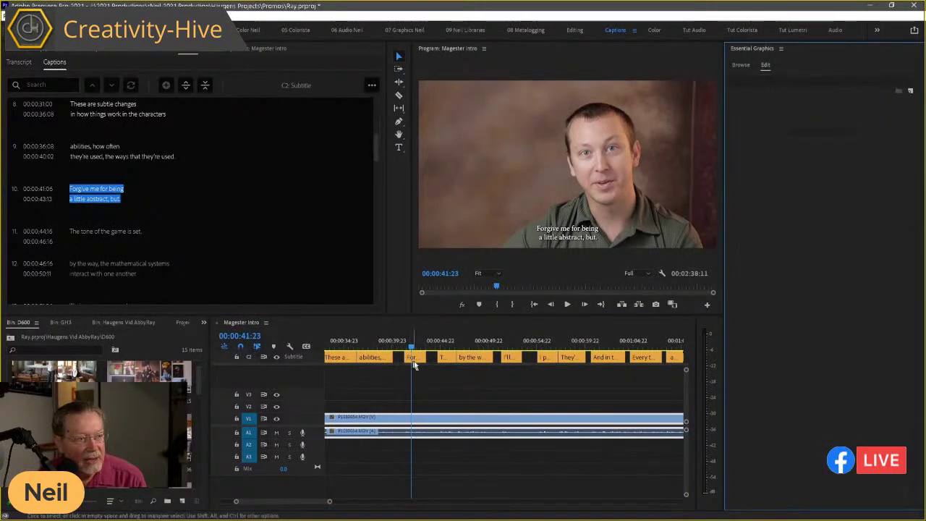
left_click(417, 359)
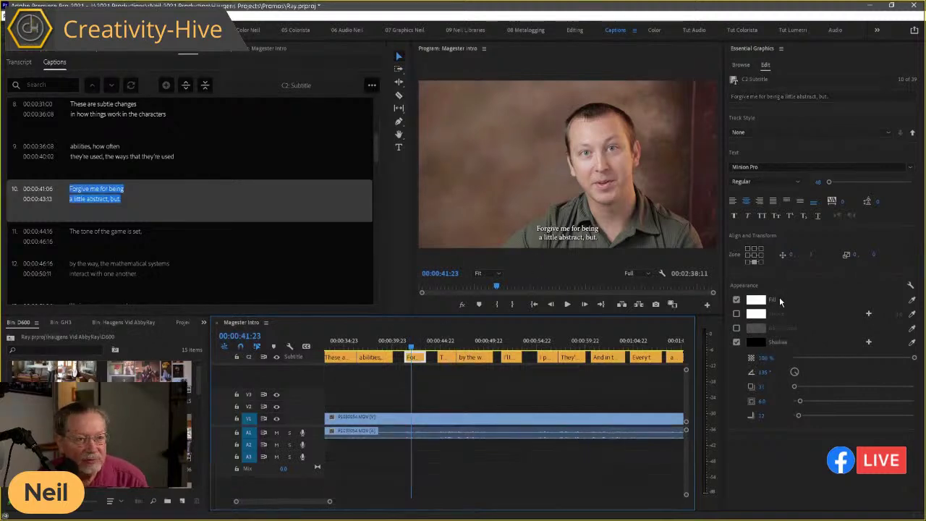
left_click(754, 304)
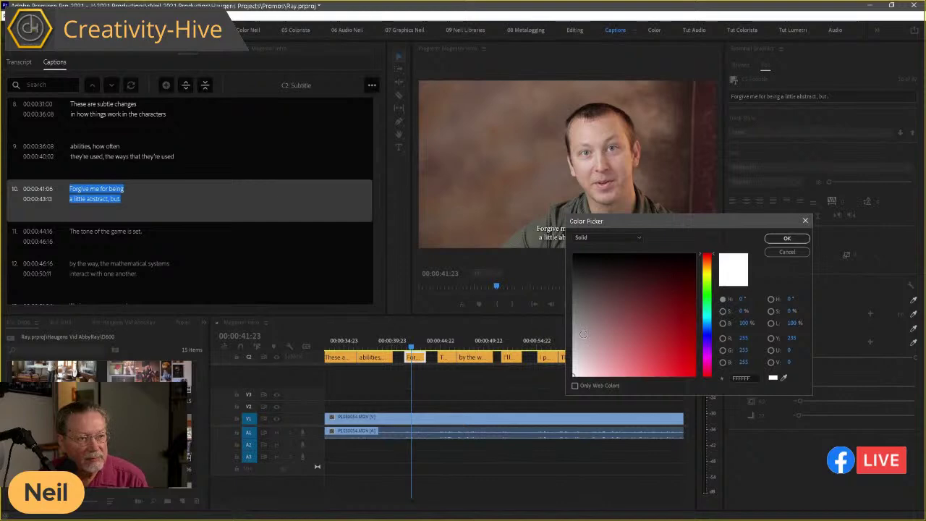
left_click(614, 319)
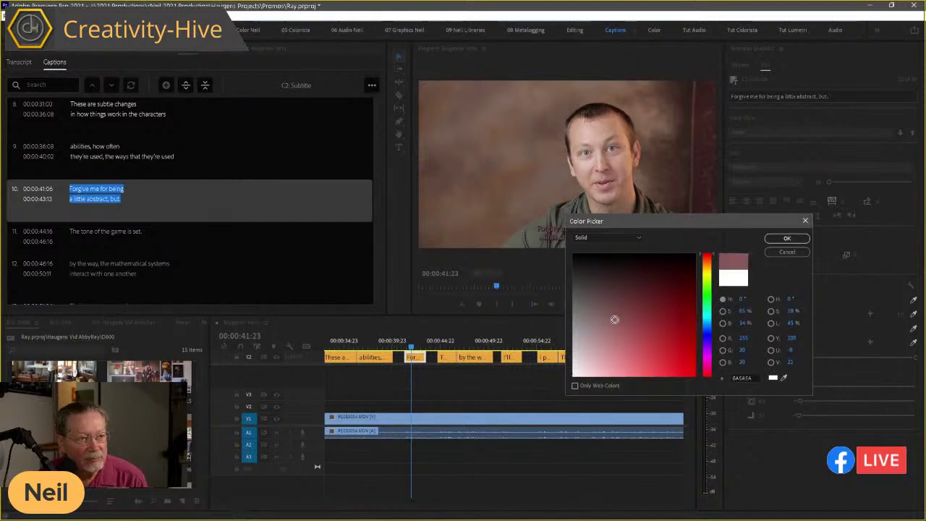
left_click(592, 361)
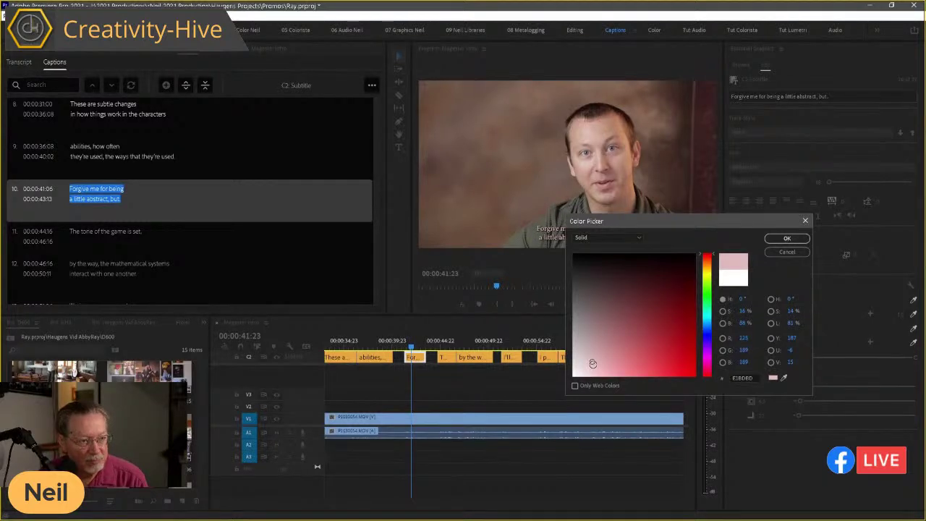
left_click(706, 280)
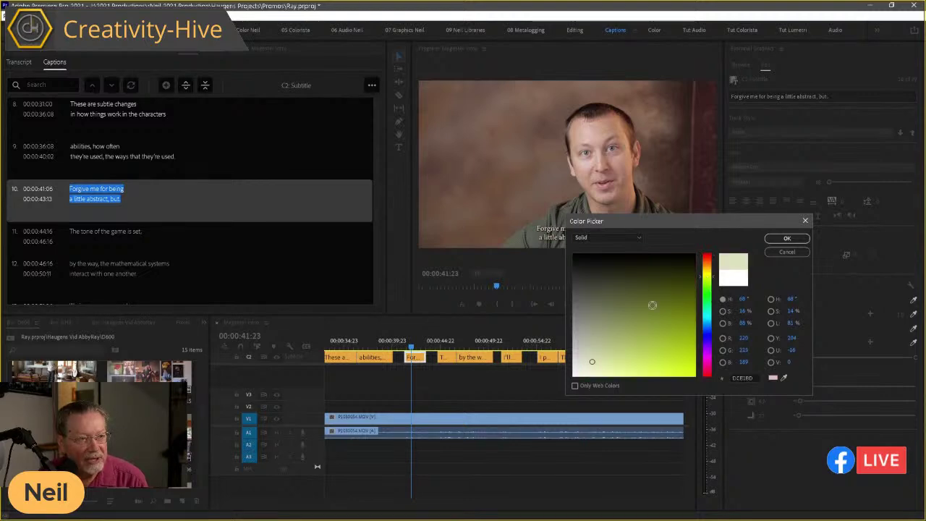
left_click(787, 238)
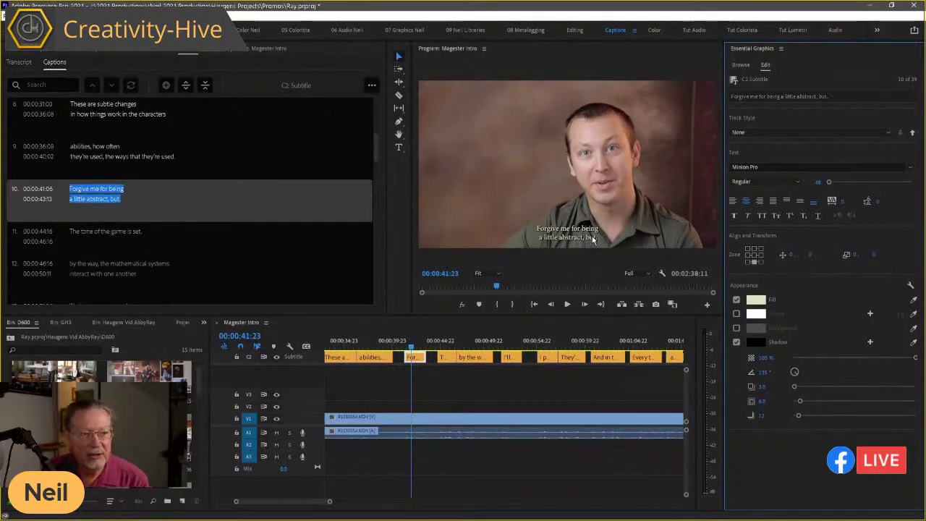
Play on into the caption "The tone of the game is set," to compare its text colour with the recoloured caption.
key("space")
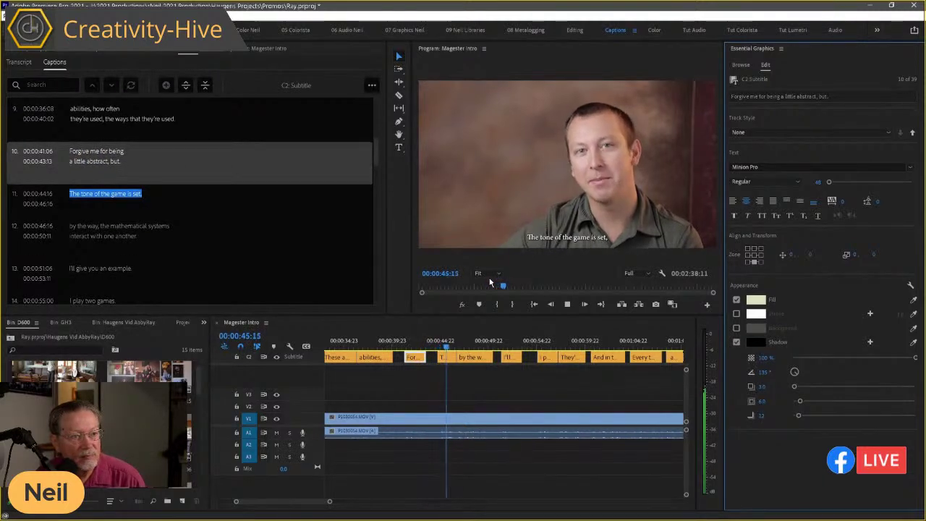
key("space")
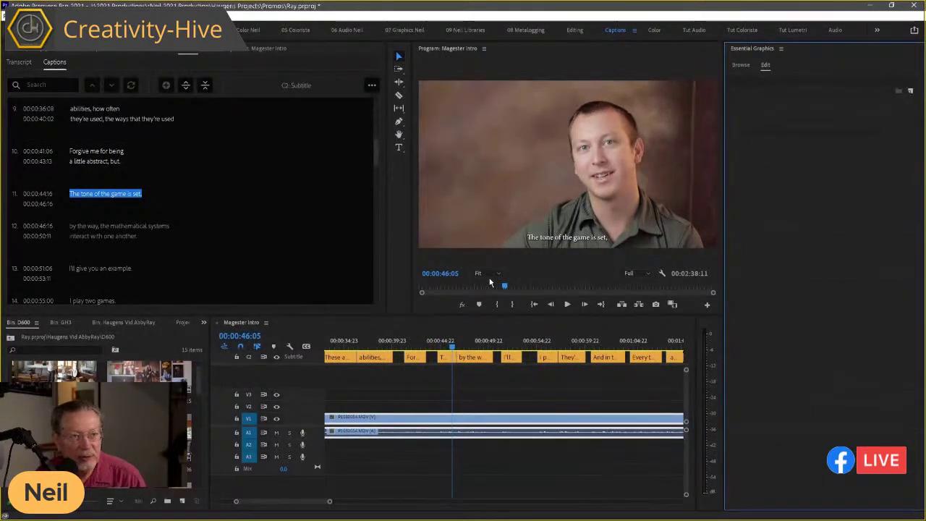